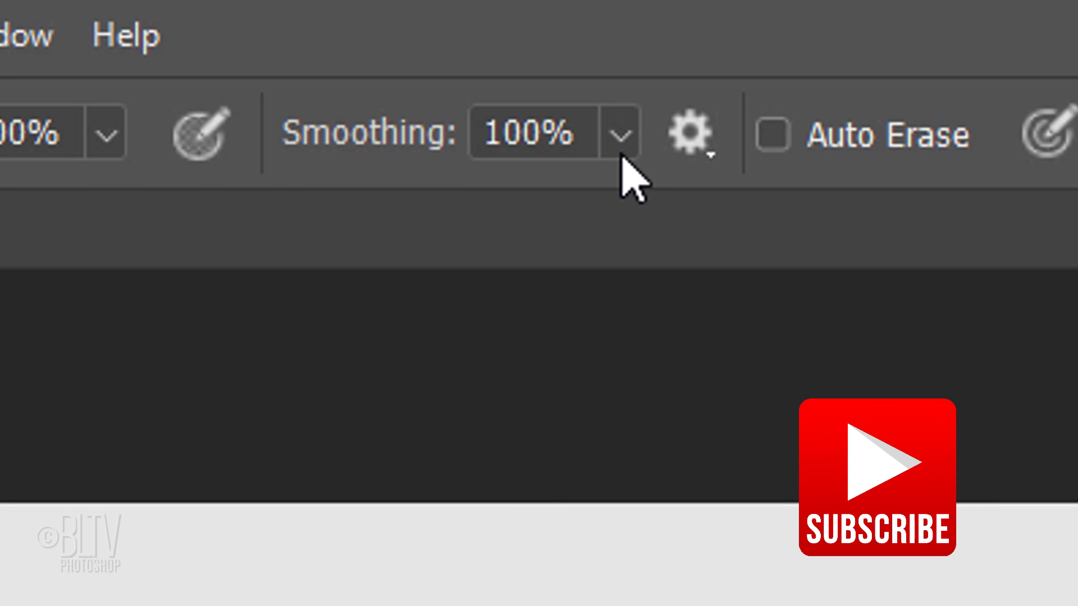
- Bring pencil Smoothing to 0% with the slider, then Alt shortcuts (90%, 80%, 100%, 0%)
{"action": "left_click", "coordinate": [621, 139]}
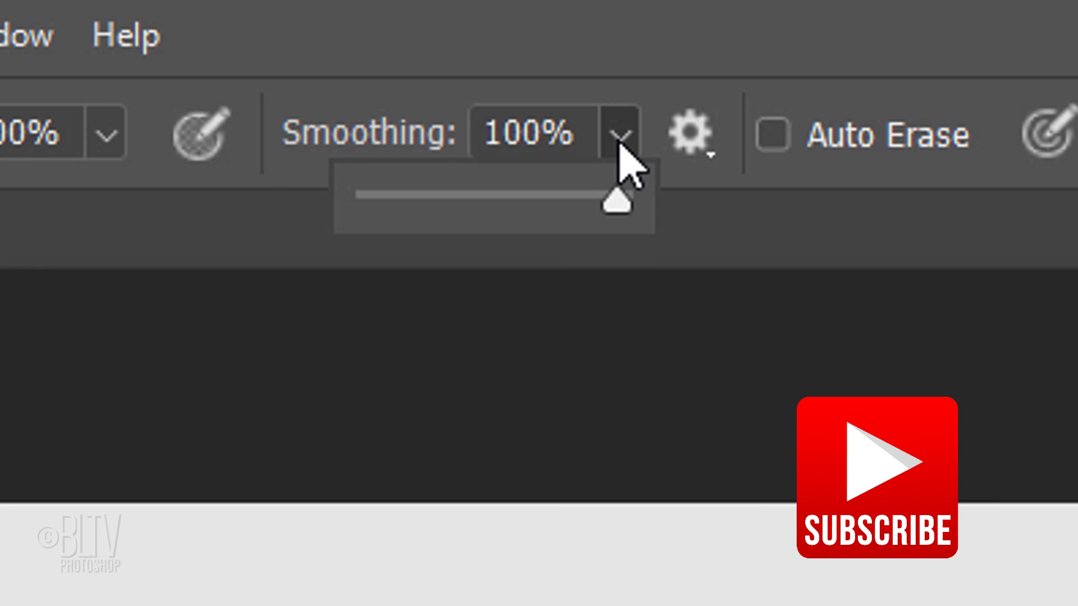
{"action": "mouse_move", "coordinate": [621, 142]}
{"action": "left_mouse_down"}
{"action": "mouse_move", "coordinate": [495, 203]}
{"action": "mouse_move", "coordinate": [729, 233]}
{"action": "left_mouse_up"}
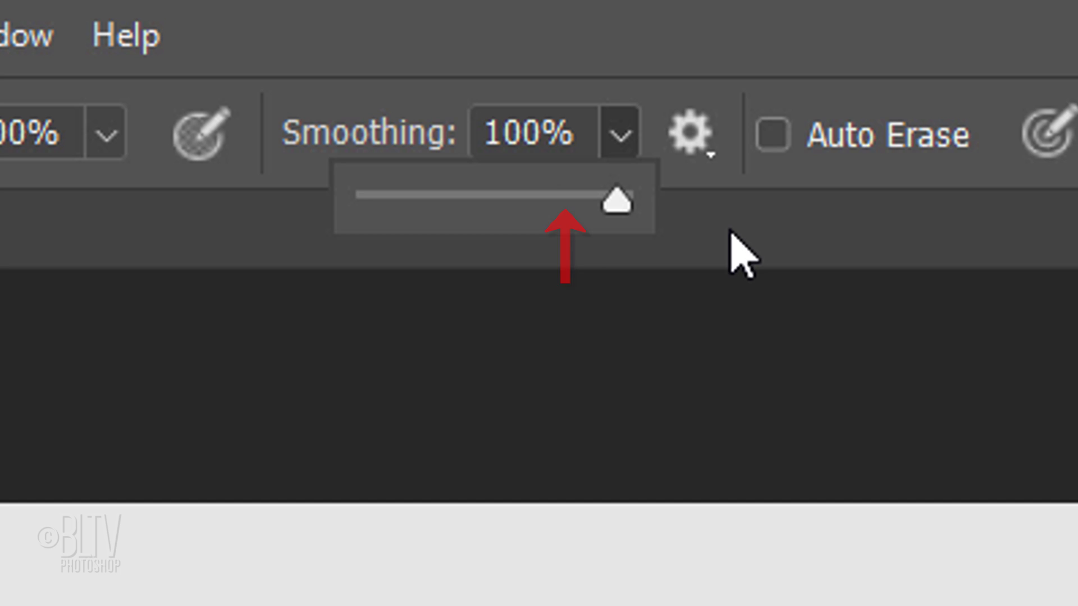
{"action": "mouse_move", "coordinate": [385, 145]}
{"action": "left_mouse_down"}
{"action": "mouse_move", "coordinate": [9, 118]}
{"action": "mouse_move", "coordinate": [548, 148]}
{"action": "left_mouse_up"}
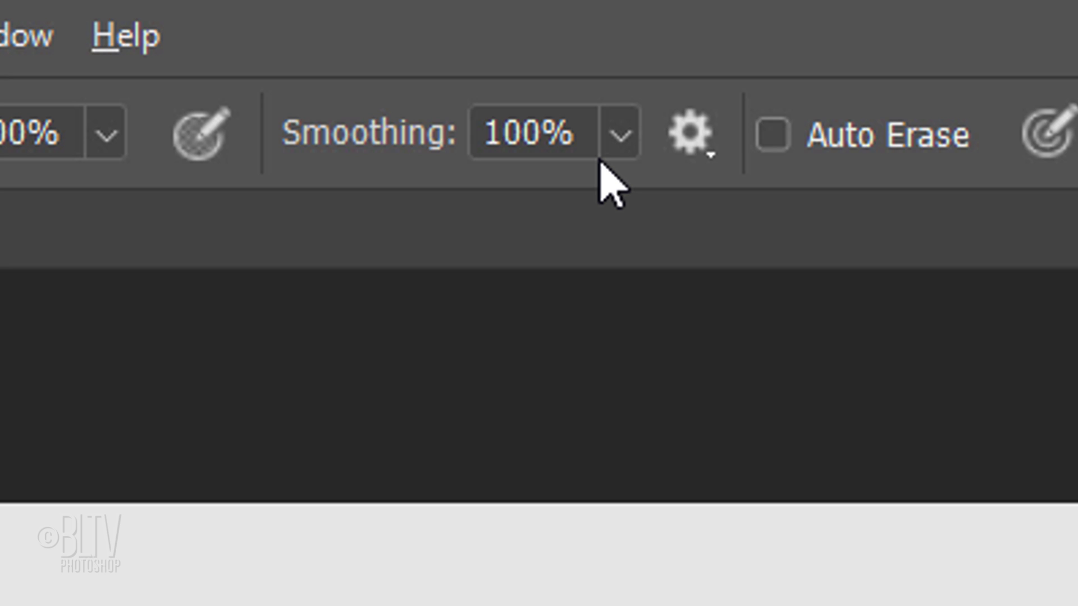
{"action": "key", "text": "alt"}
{"action": "key", "text": "alt+9"}
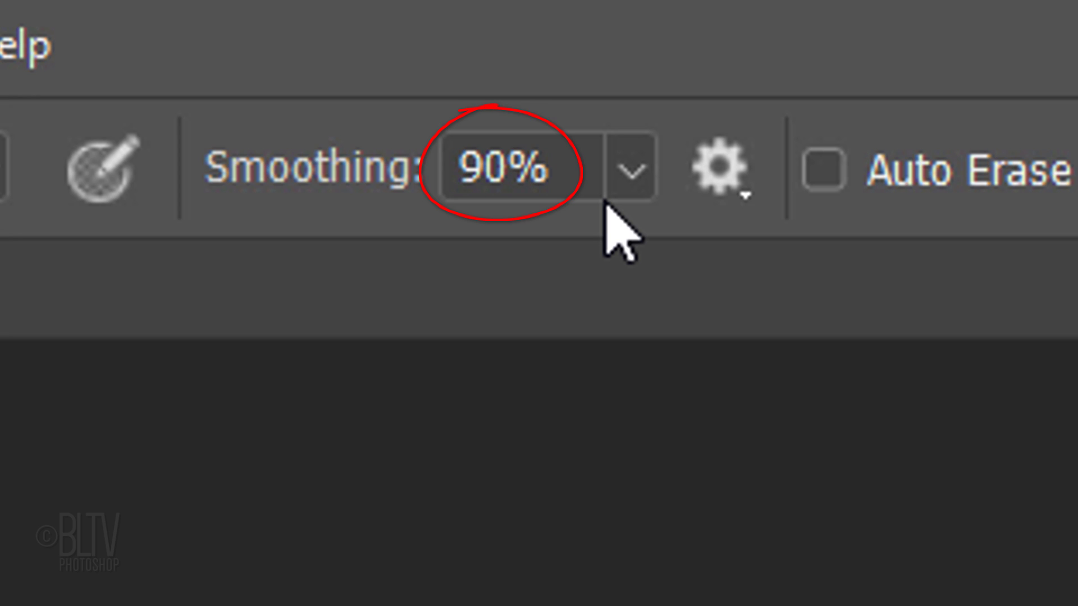
{"action": "key", "text": "alt+8"}
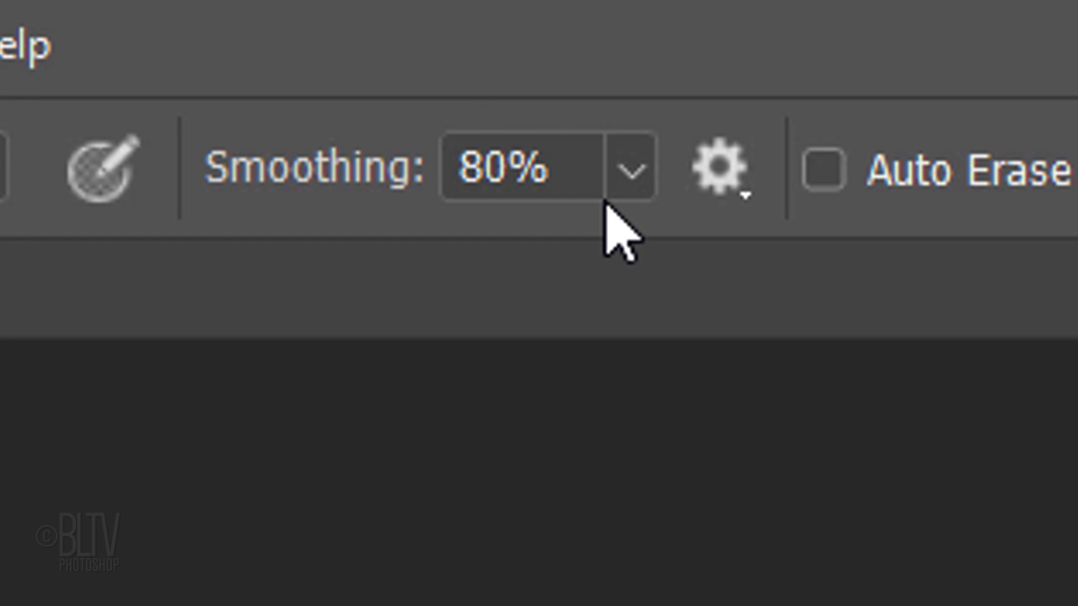
{"action": "key", "text": "alt+0"}
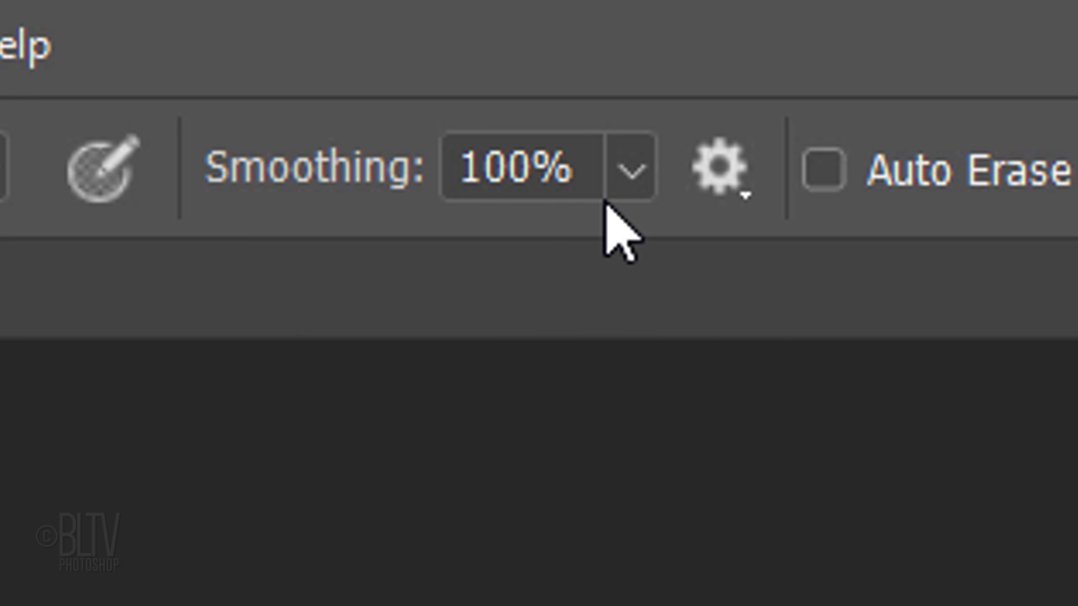
{"action": "key", "text": "alt+0"}
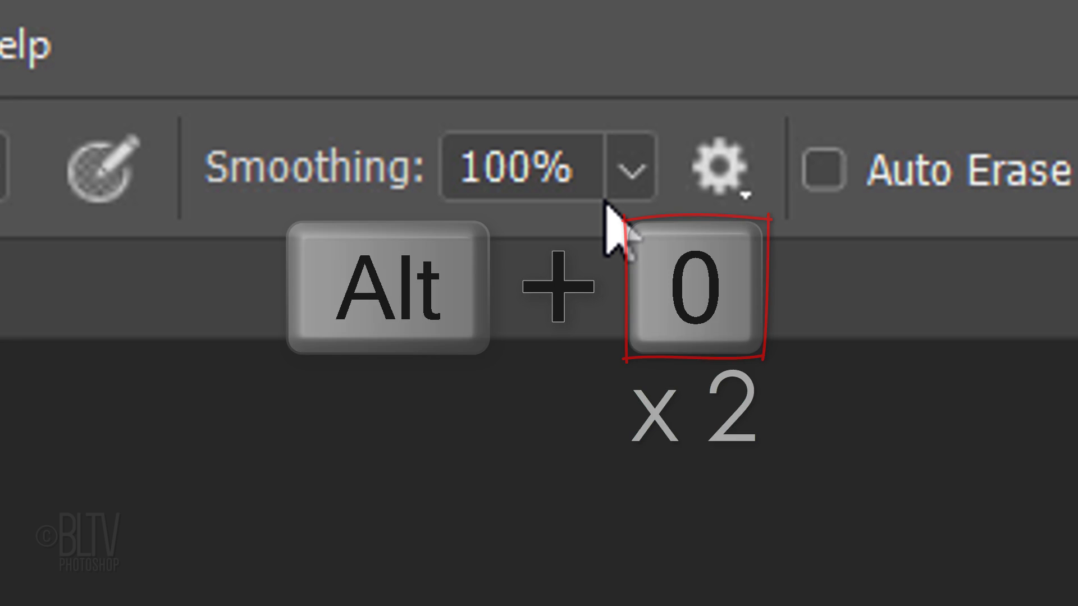
{"action": "key", "text": "alt+0"}
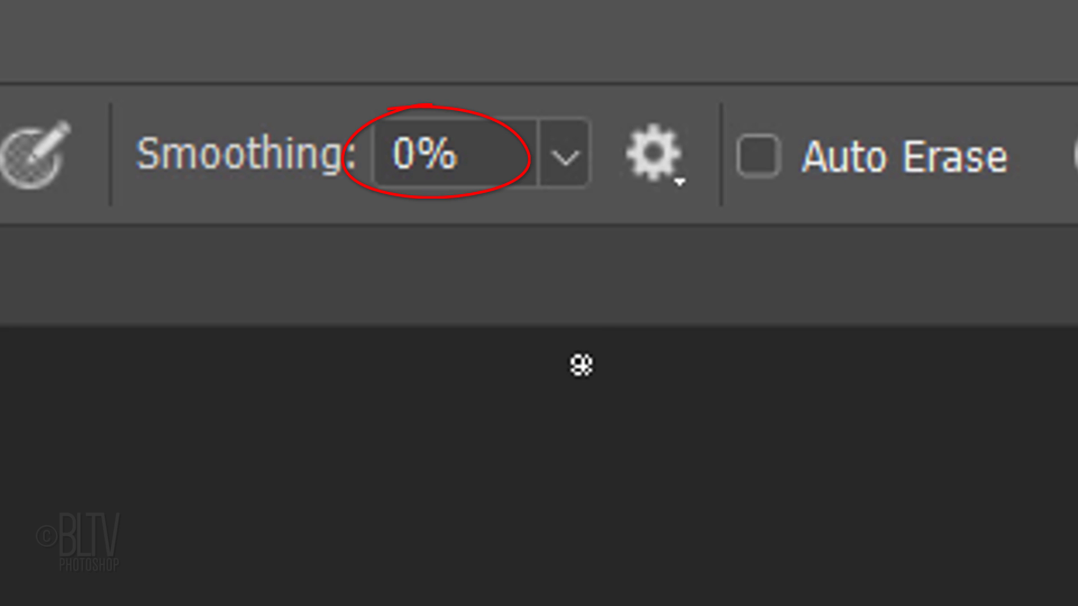
- Drag the pencil Smoothing slider up to 100%
{"action": "left_click", "coordinate": [566, 158]}
{"action": "left_click_drag", "start_coordinate": [558, 247], "coordinate": [873, 237]}
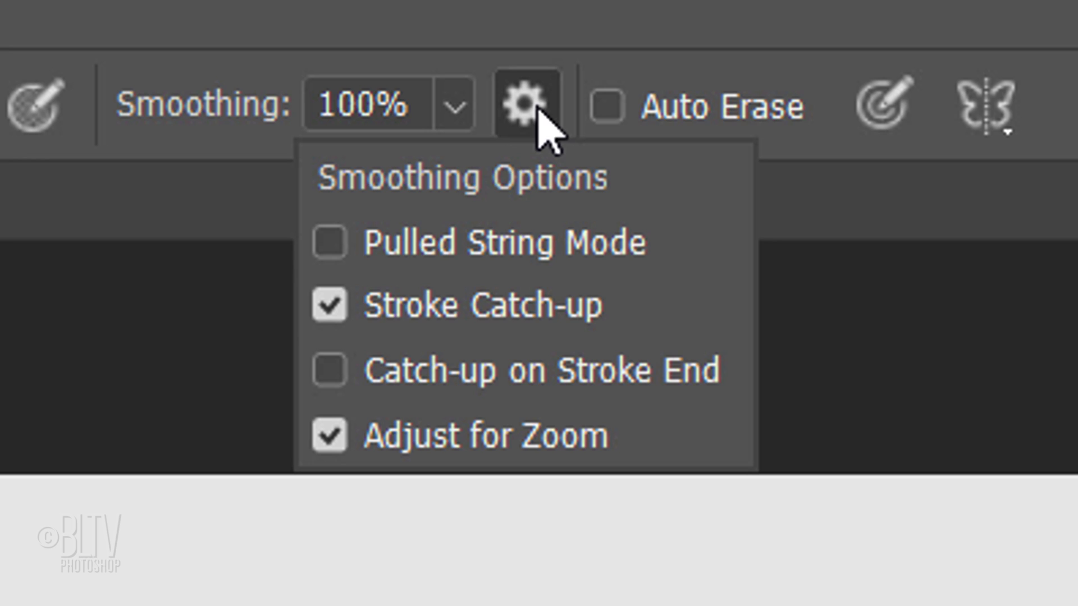
- Uncheck Stroke Catch-up and check Catch-up on Stroke End in Smoothing Options
{"action": "left_click", "coordinate": [330, 306]}
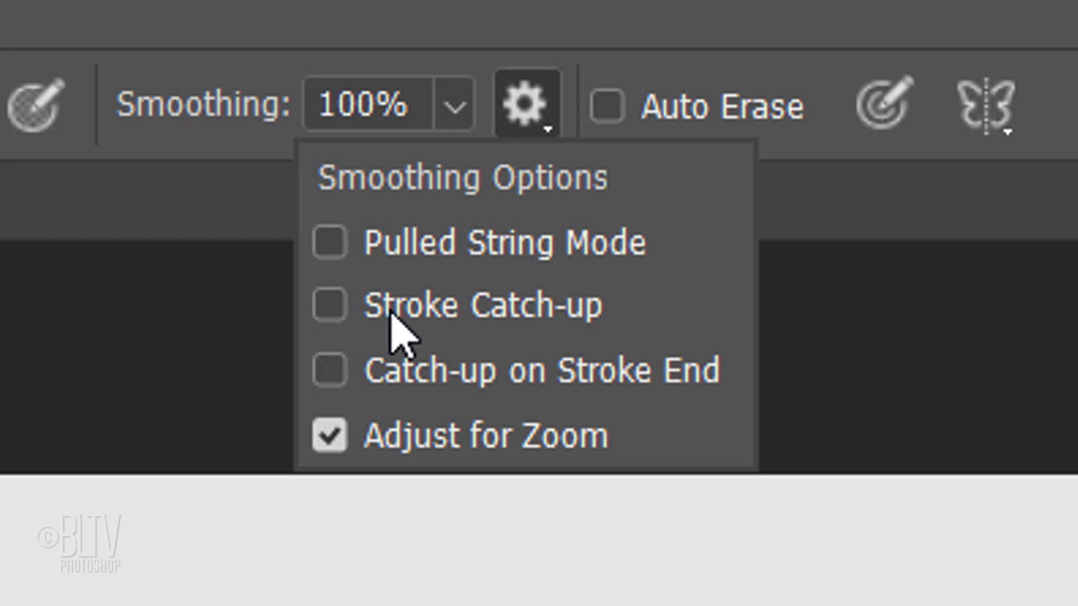
{"action": "left_click", "coordinate": [329, 368]}
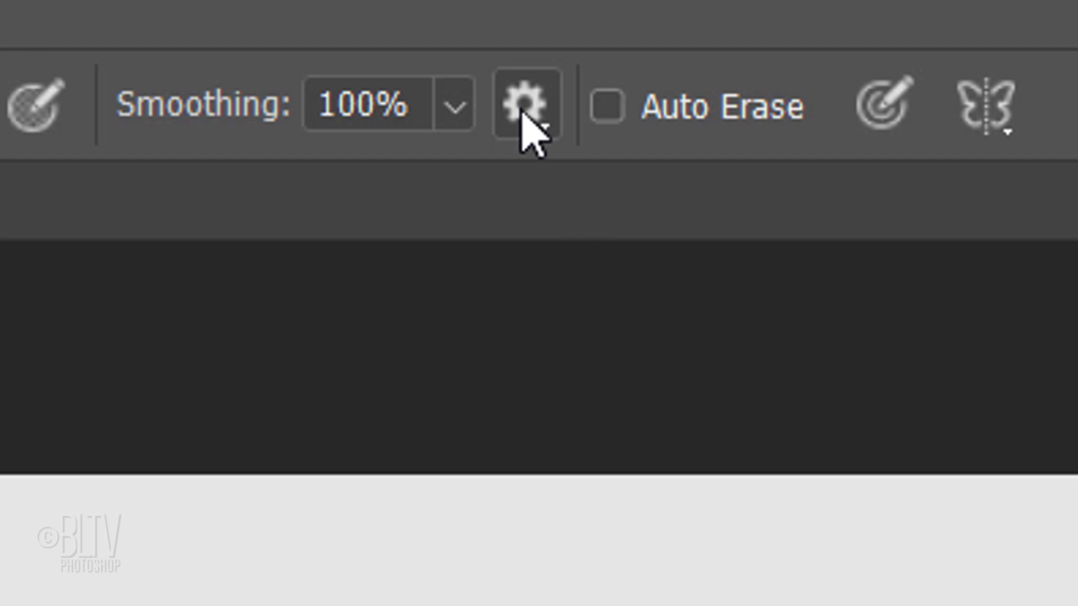
- Enable Pulled String Mode in the pencil's Smoothing Options
{"action": "left_click", "coordinate": [523, 110]}
{"action": "left_click", "coordinate": [328, 242]}
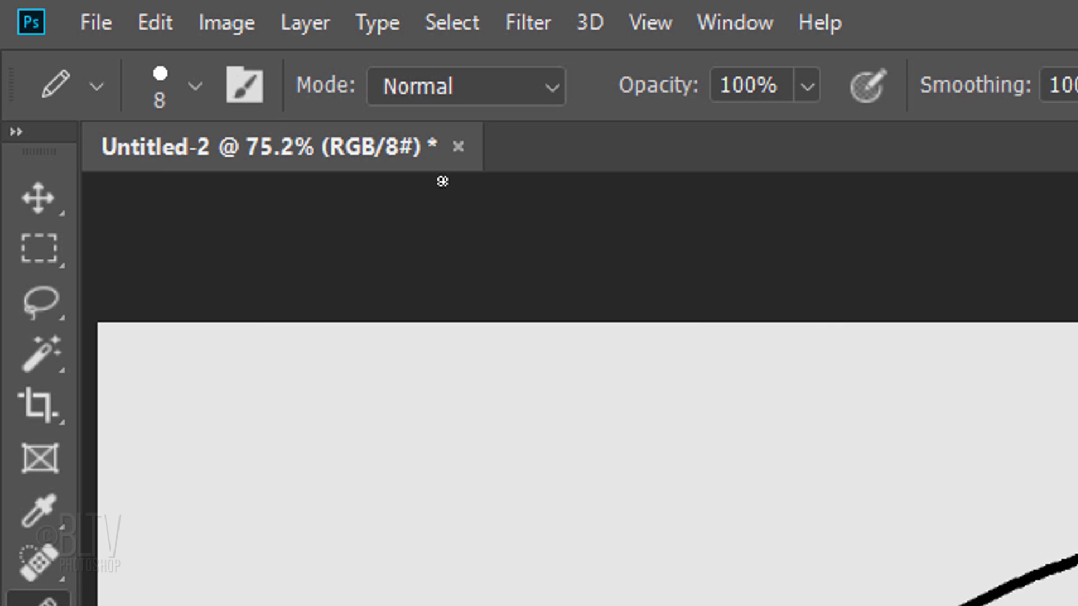
- Open the Cursors page of Photoshop Preferences from the Edit menu
{"action": "left_click", "coordinate": [155, 23]}
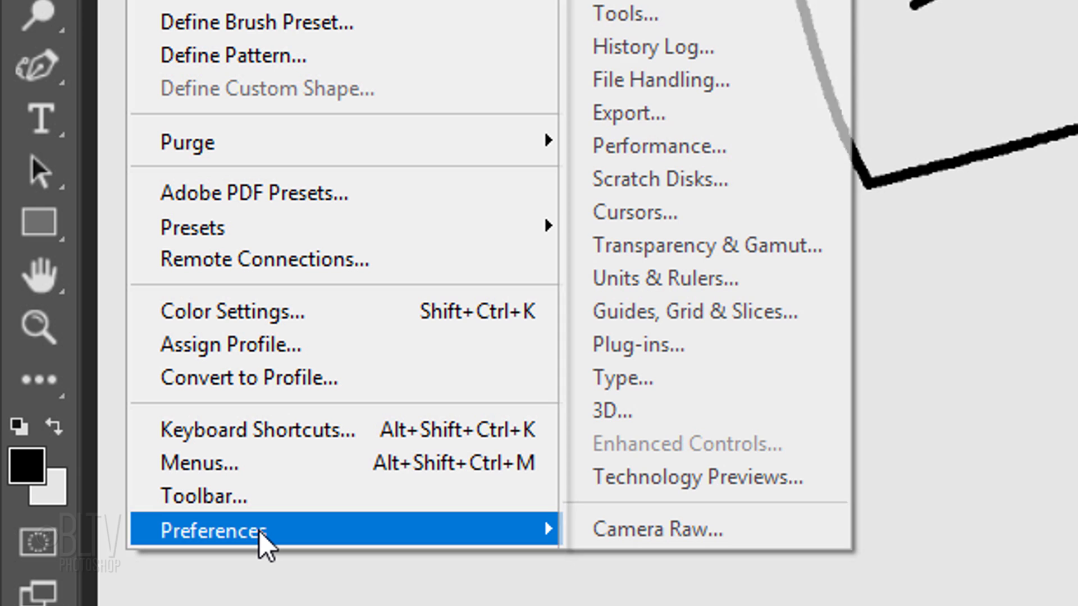
{"action": "mouse_move", "coordinate": [212, 530]}
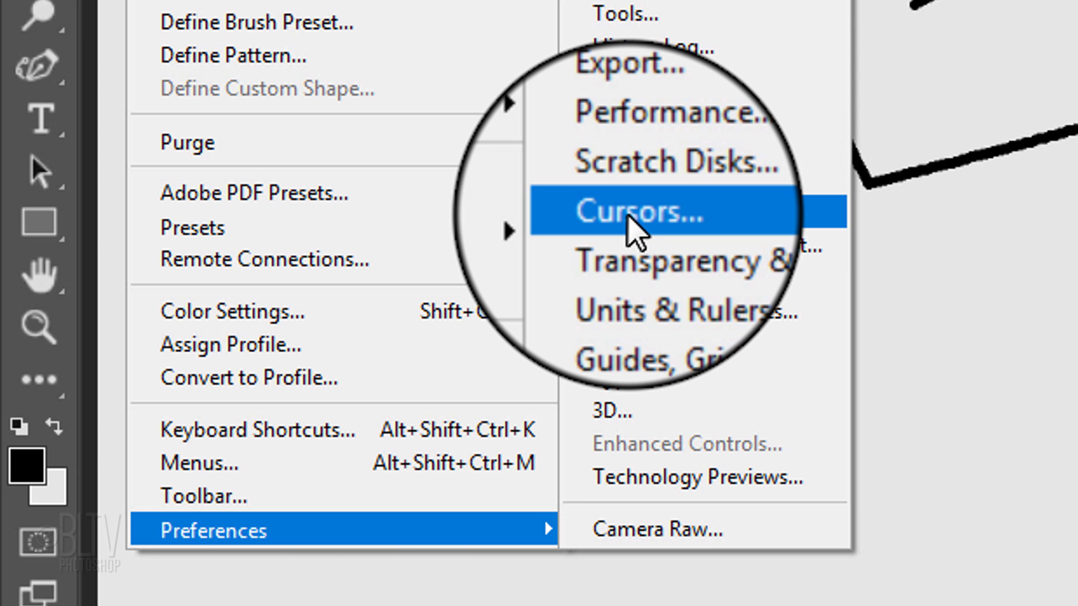
{"action": "left_click", "coordinate": [632, 221]}
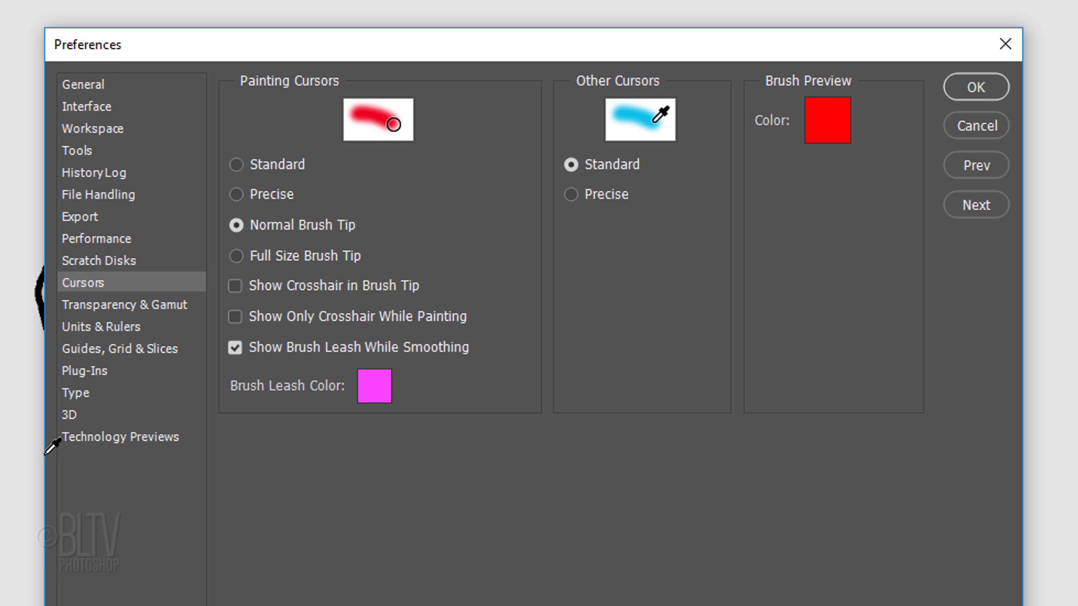